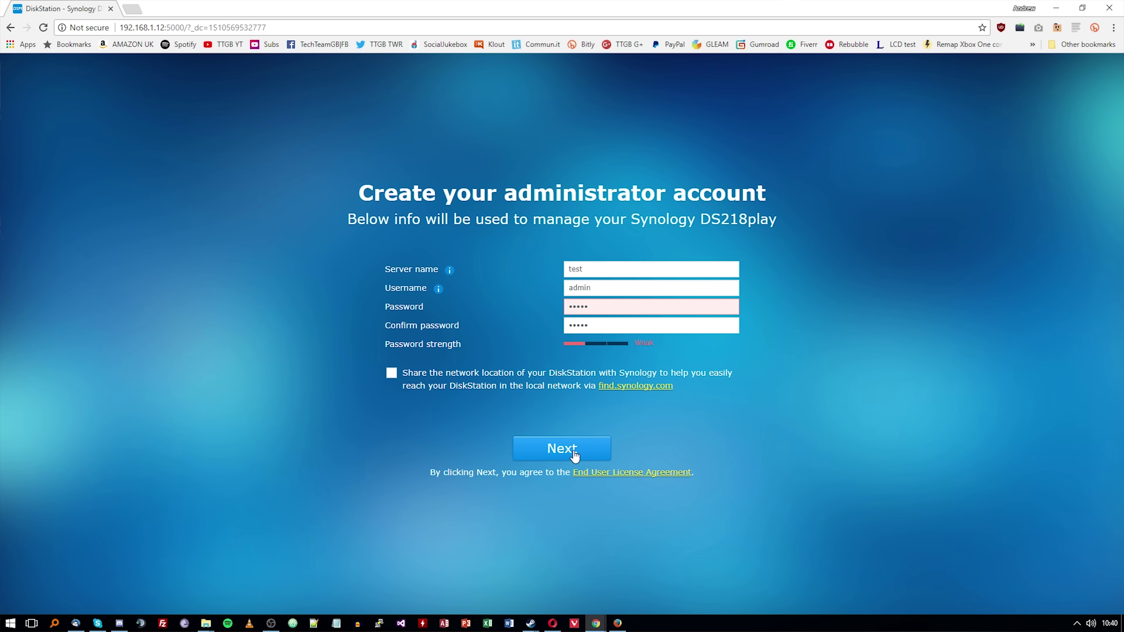
Re-enter a stronger password to finish setup, close DSM Help, and open then dismiss the Main Menu
{"action": "mouse_move", "coordinate": [599, 307]}
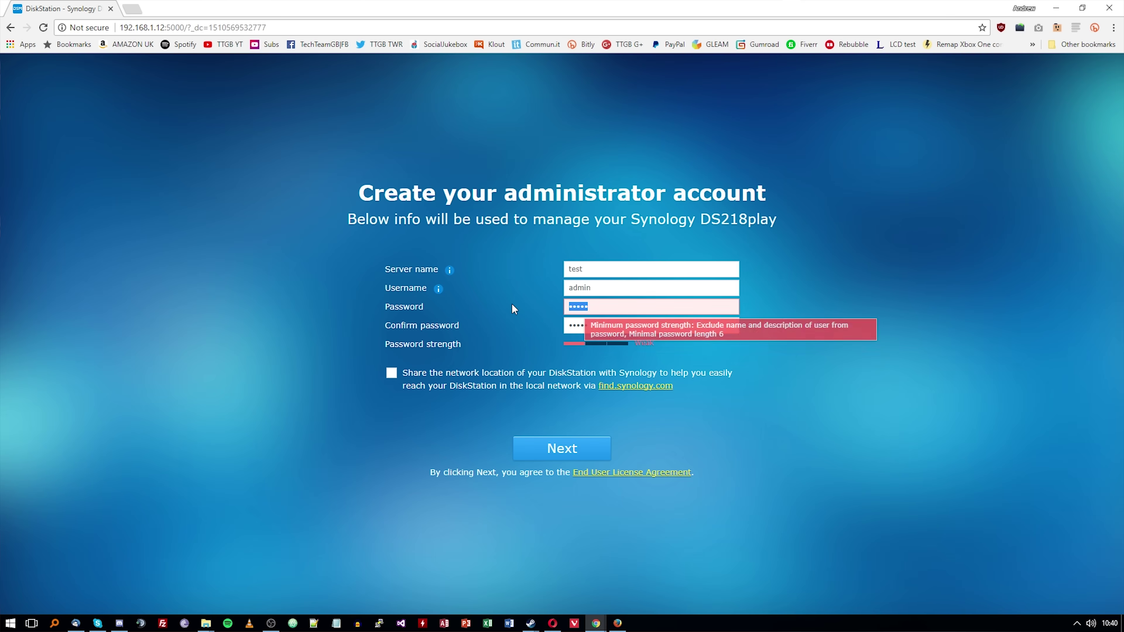
{"action": "type", "text": "ab"}
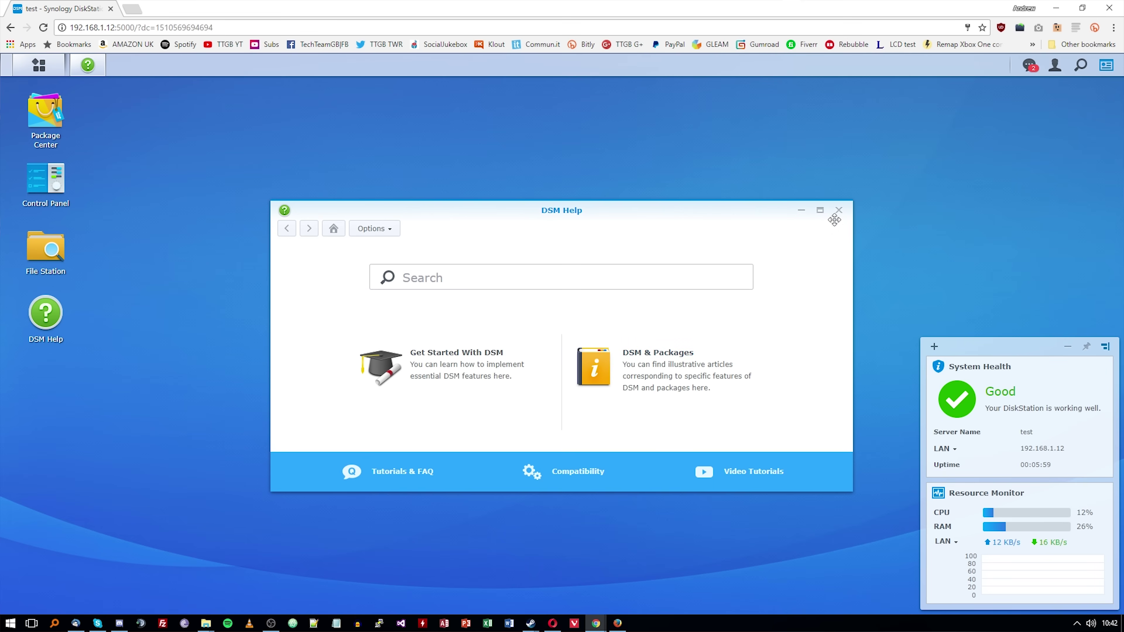
{"action": "left_click", "coordinate": [838, 210]}
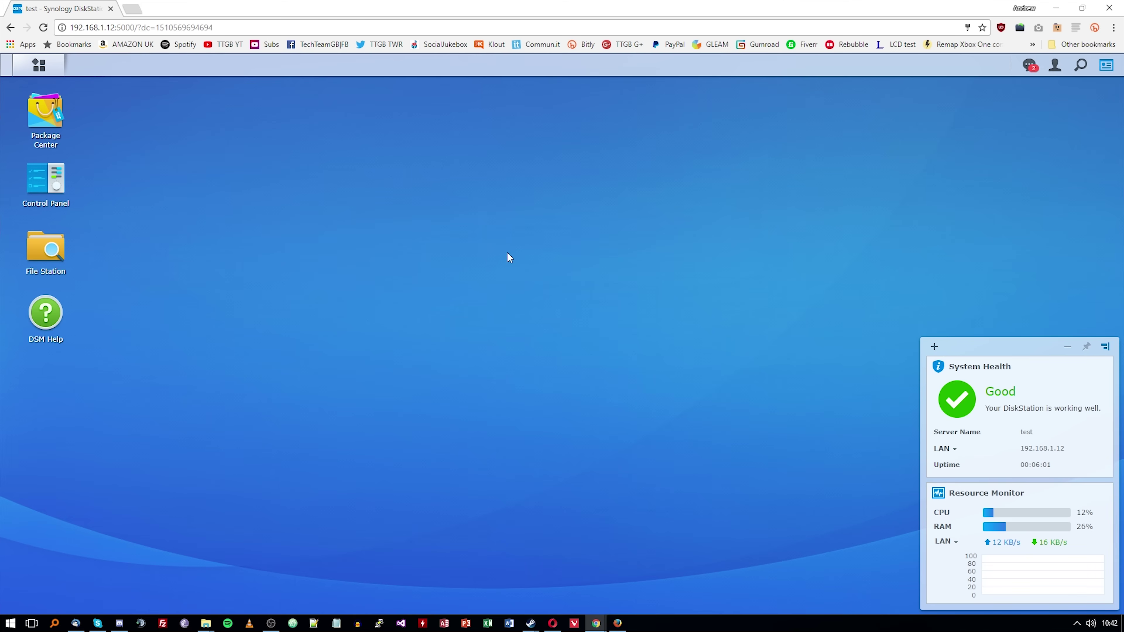
{"action": "left_click", "coordinate": [39, 65]}
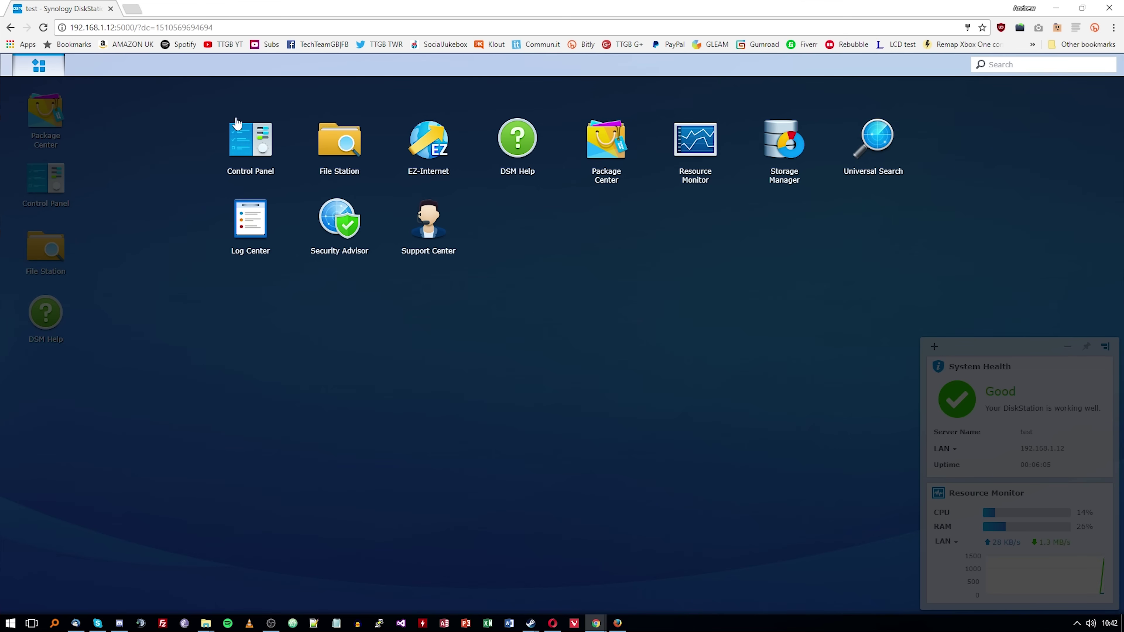
{"action": "left_click", "coordinate": [301, 231]}
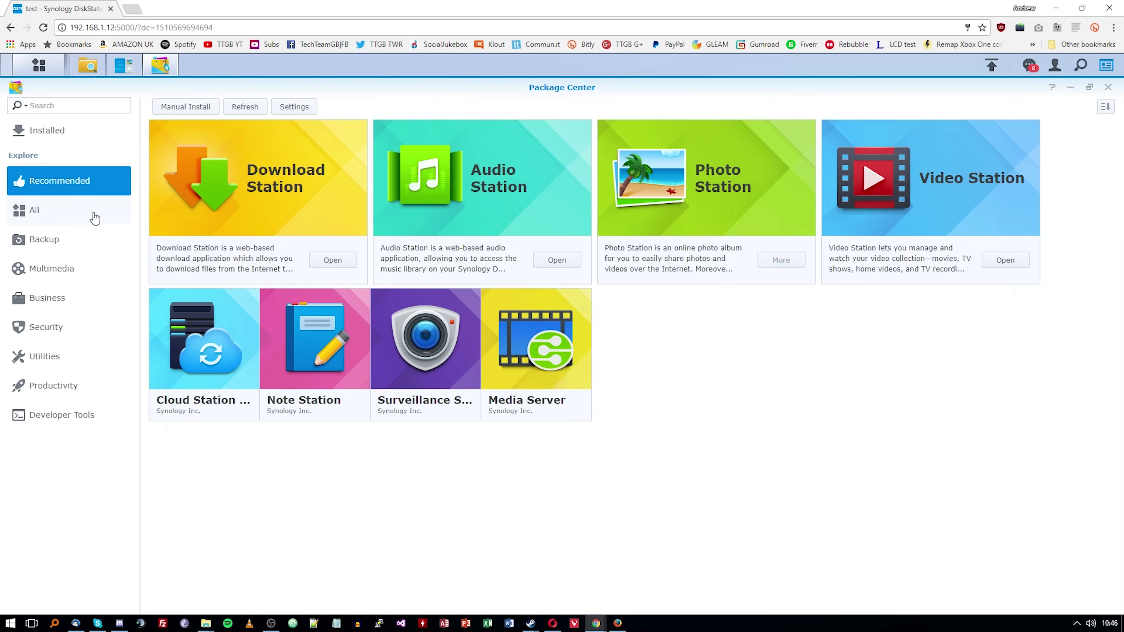
Show all packages in Package Center and scroll through the available list
{"action": "left_click", "coordinate": [93, 212]}
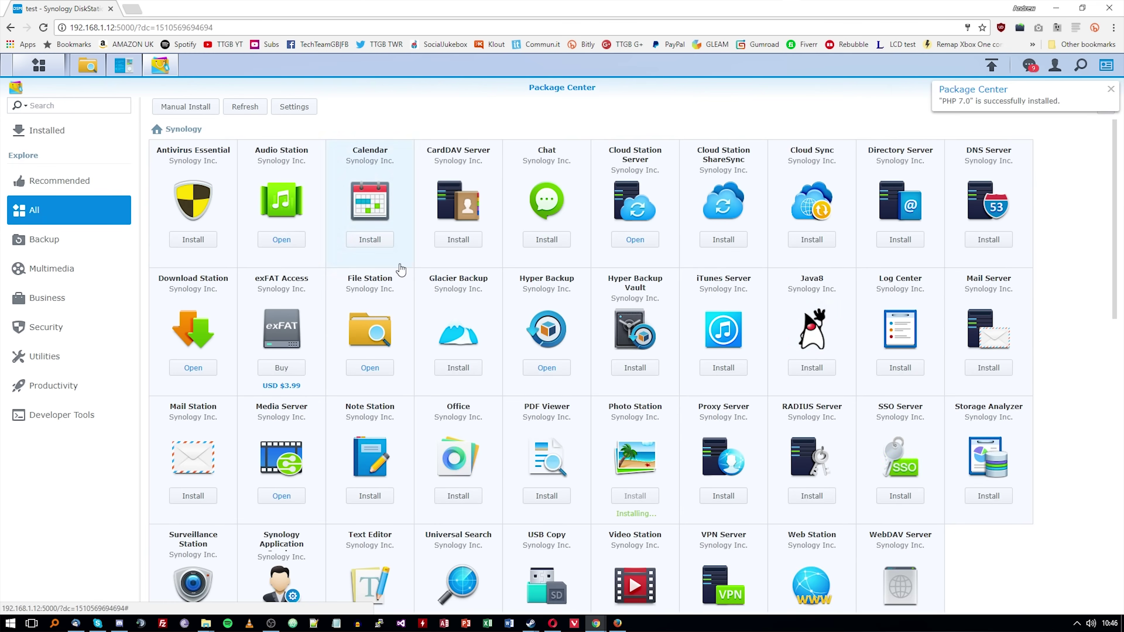
{"action": "scroll", "coordinate": [996, 291], "scroll_direction": "down", "scroll_amount": 3}
{"action": "scroll", "coordinate": [996, 290], "scroll_direction": "down", "scroll_amount": 12}
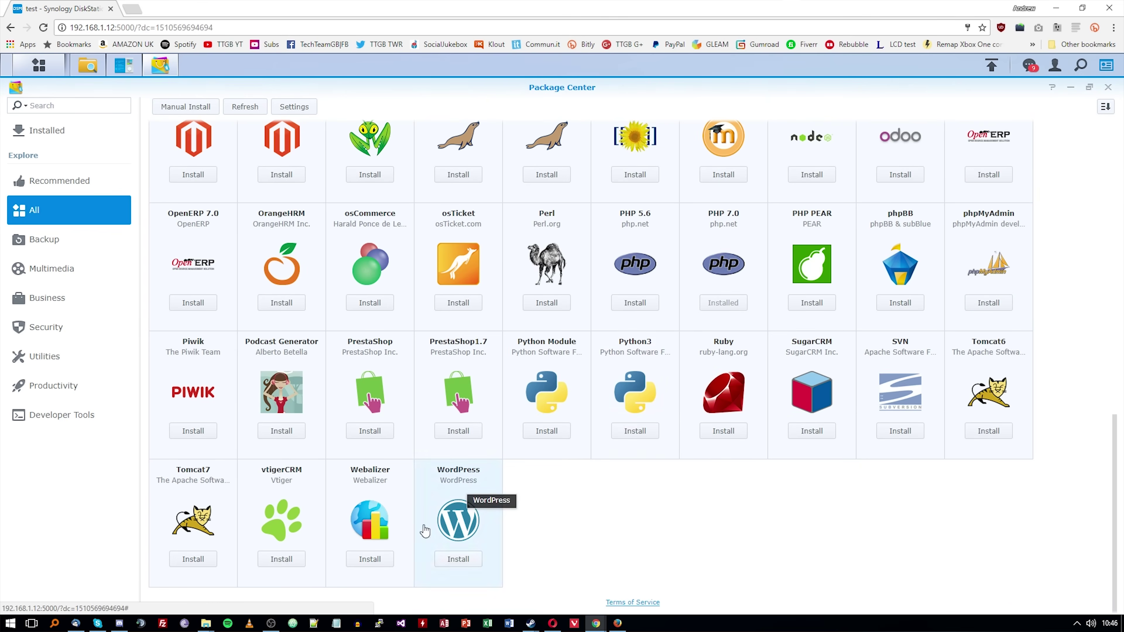
{"action": "scroll", "coordinate": [1019, 232], "scroll_direction": "up", "scroll_amount": 15}
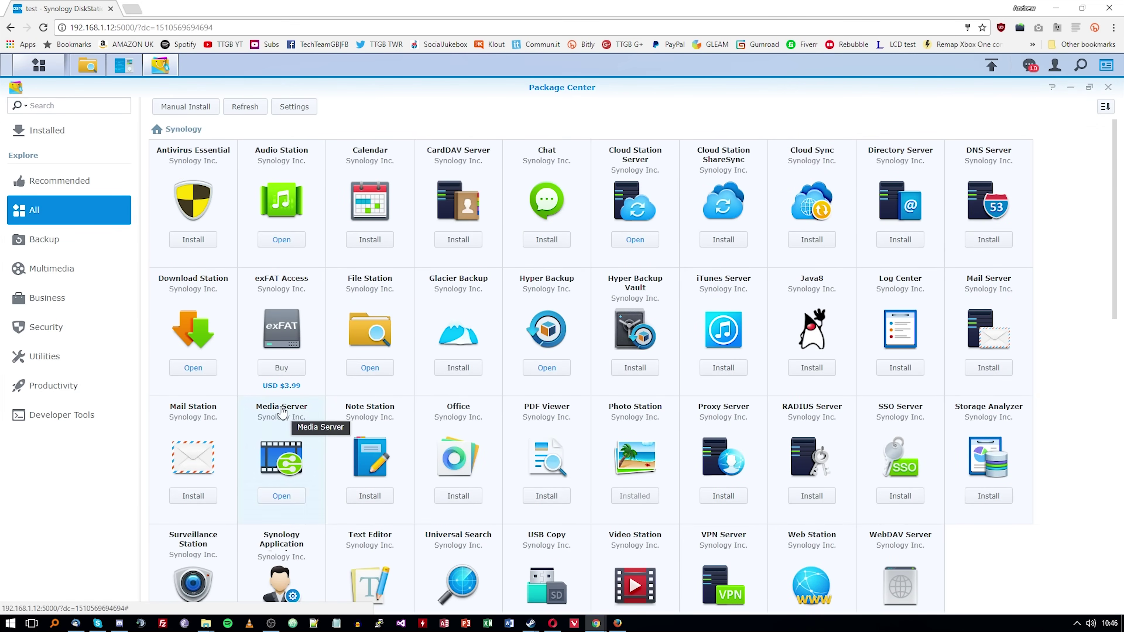
{"action": "scroll", "coordinate": [479, 333], "scroll_direction": "down", "scroll_amount": 2}
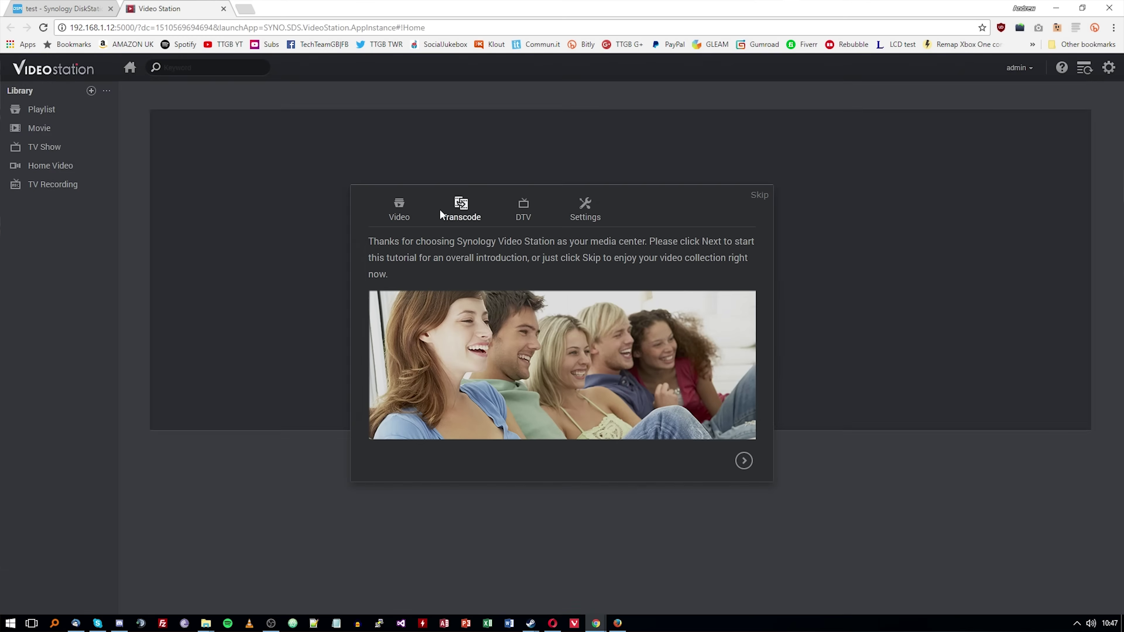
View the tutorial's Transcode page, skip the tutorial, and review the DTV settings
{"action": "left_click", "coordinate": [460, 213]}
{"action": "left_click", "coordinate": [762, 198]}
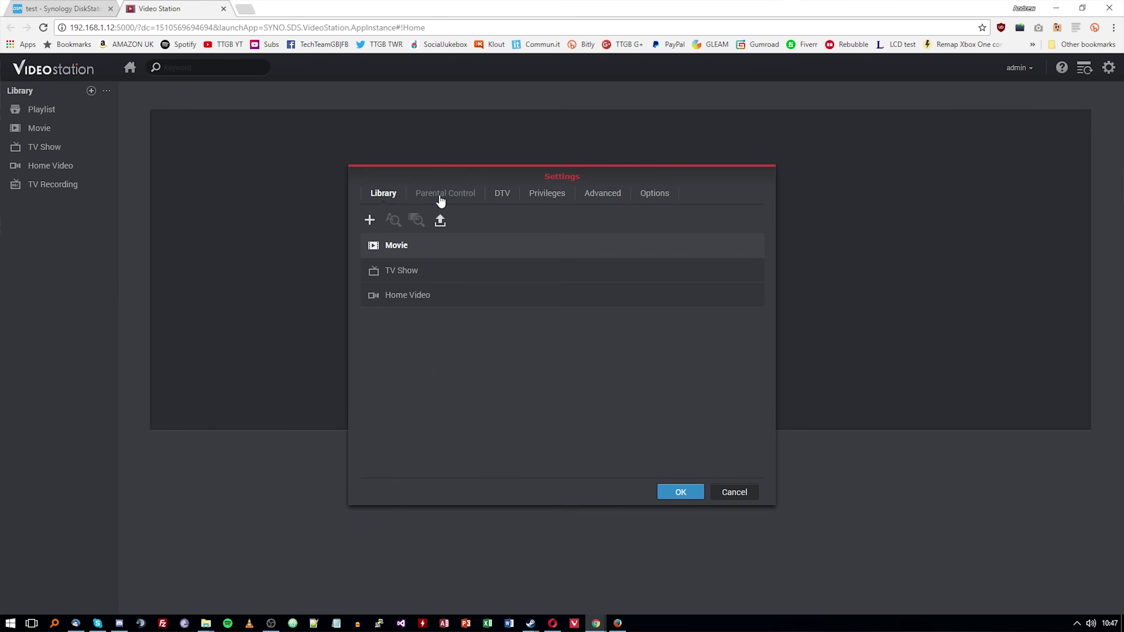
{"action": "left_click", "coordinate": [501, 193]}
{"action": "scroll", "coordinate": [464, 257], "scroll_direction": "down", "scroll_amount": 3}
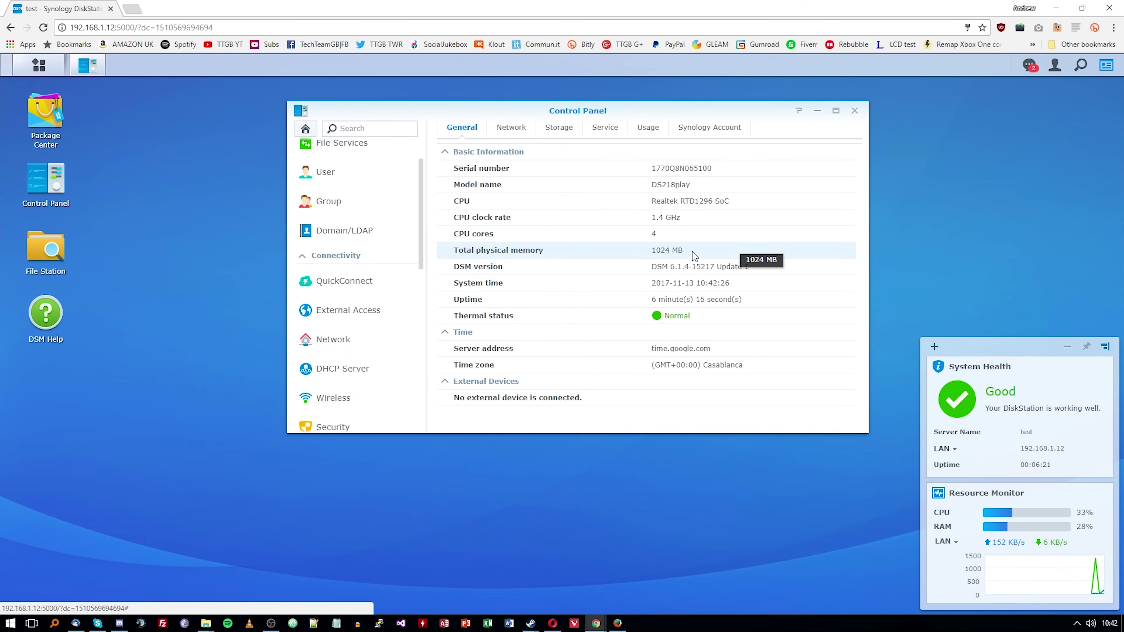
Review Info Center's network, storage, resource usage and Synology account information
{"action": "scroll", "coordinate": [304, 405], "scroll_direction": "down", "scroll_amount": 5}
{"action": "left_click", "coordinate": [509, 128]}
{"action": "left_click", "coordinate": [557, 128]}
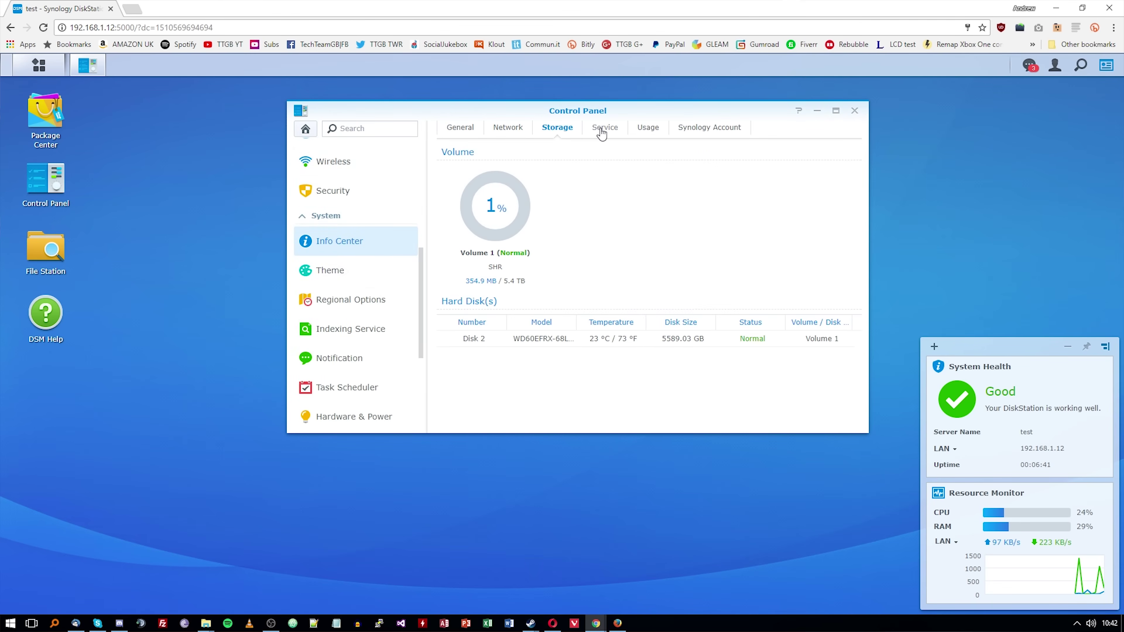
{"action": "left_click", "coordinate": [647, 127]}
{"action": "left_click", "coordinate": [709, 127]}
{"action": "scroll", "coordinate": [371, 252], "scroll_direction": "up", "scroll_amount": 4}
Browse the Network, DHCP Server and Security settings, including login protection and advanced tabs
{"action": "left_click", "coordinate": [333, 280]}
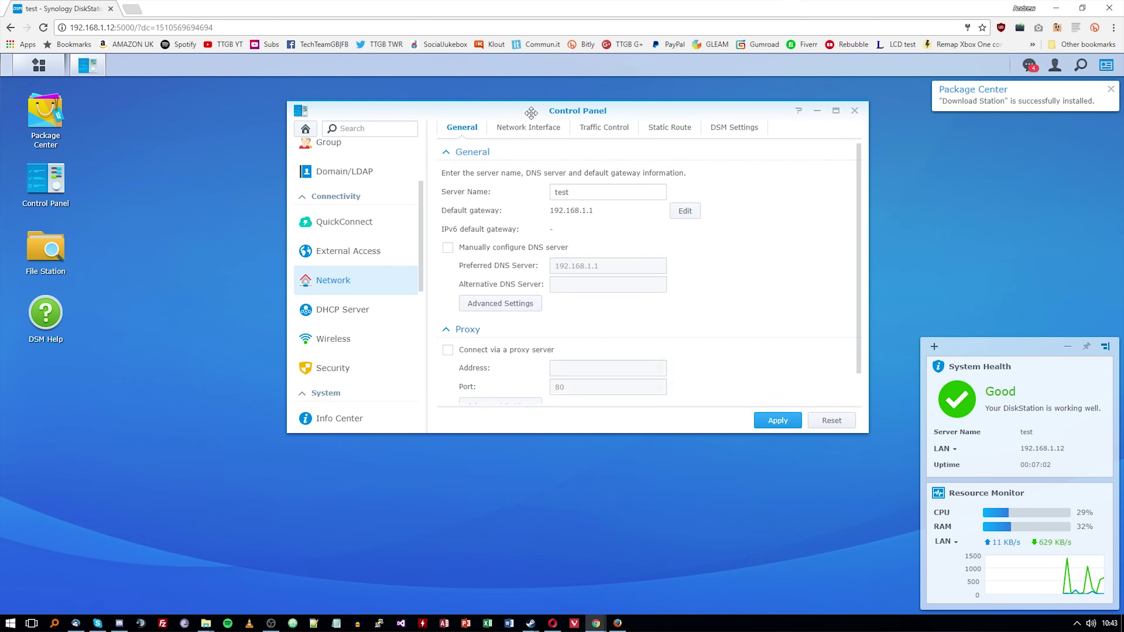
{"action": "left_click", "coordinate": [367, 310]}
{"action": "scroll", "coordinate": [367, 317], "scroll_direction": "down", "scroll_amount": 2}
{"action": "left_click", "coordinate": [365, 310]}
{"action": "left_click", "coordinate": [562, 127]}
{"action": "left_click", "coordinate": [718, 127]}
{"action": "scroll", "coordinate": [350, 310], "scroll_direction": "down", "scroll_amount": 4}
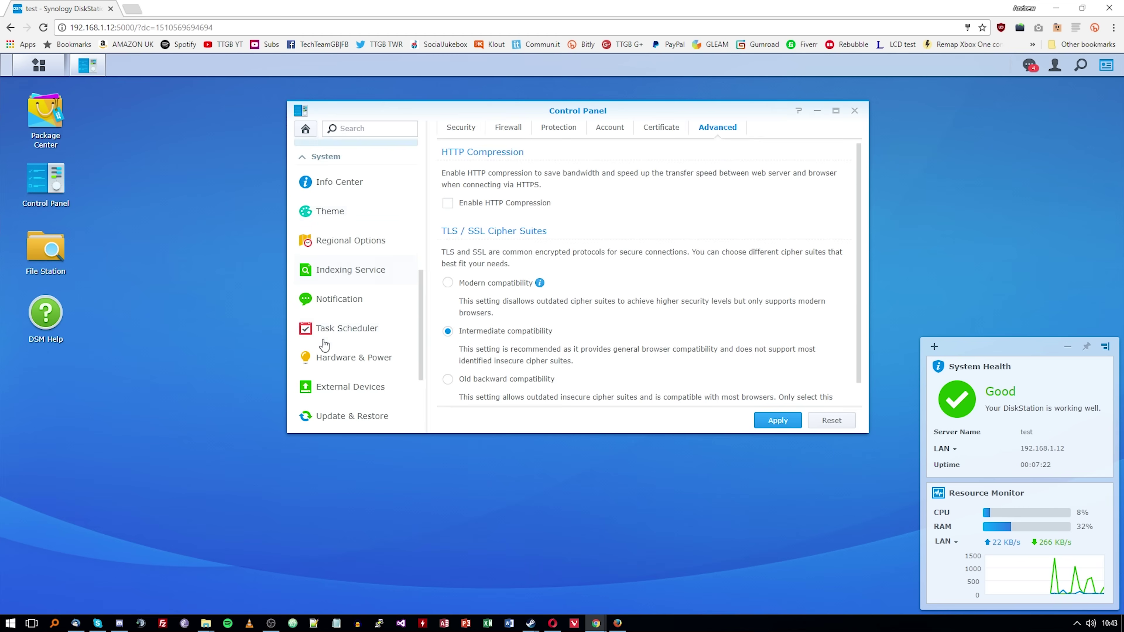
Enable SSH under Terminal & SNMP, check SNMP, then close Control Panel and open File Station
{"action": "left_click", "coordinate": [334, 336]}
{"action": "scroll", "coordinate": [333, 335], "scroll_direction": "down", "scroll_amount": 3}
{"action": "left_click", "coordinate": [336, 355]}
{"action": "left_click", "coordinate": [337, 414]}
{"action": "left_click", "coordinate": [450, 187]}
{"action": "left_click", "coordinate": [511, 127]}
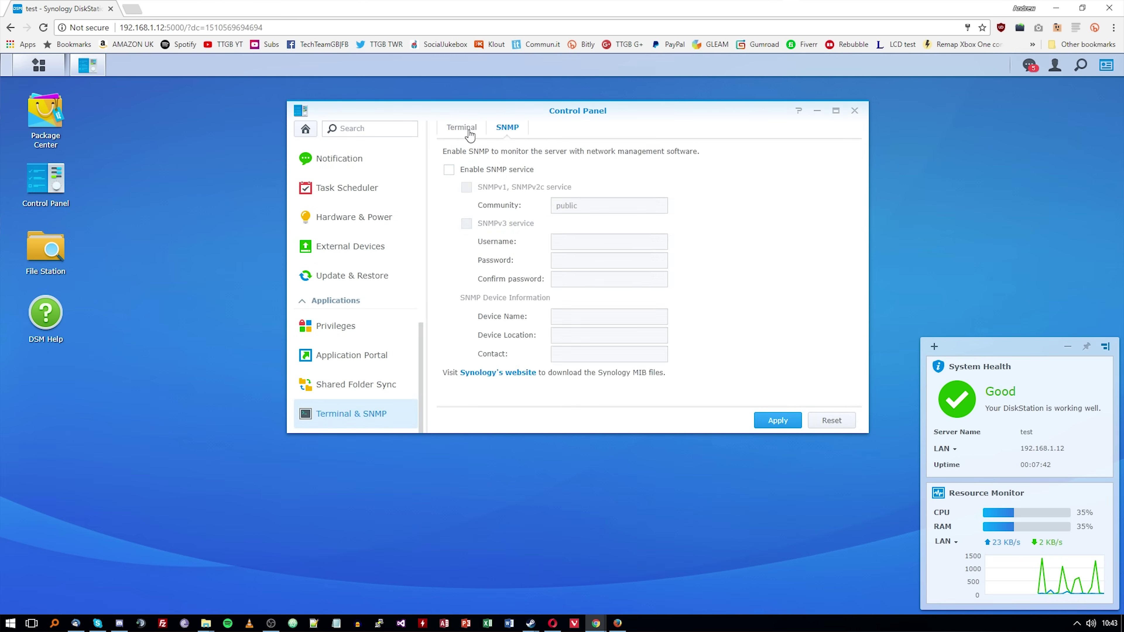
{"action": "left_click", "coordinate": [464, 127]}
{"action": "left_click", "coordinate": [855, 110]}
{"action": "double_click", "coordinate": [45, 253]}
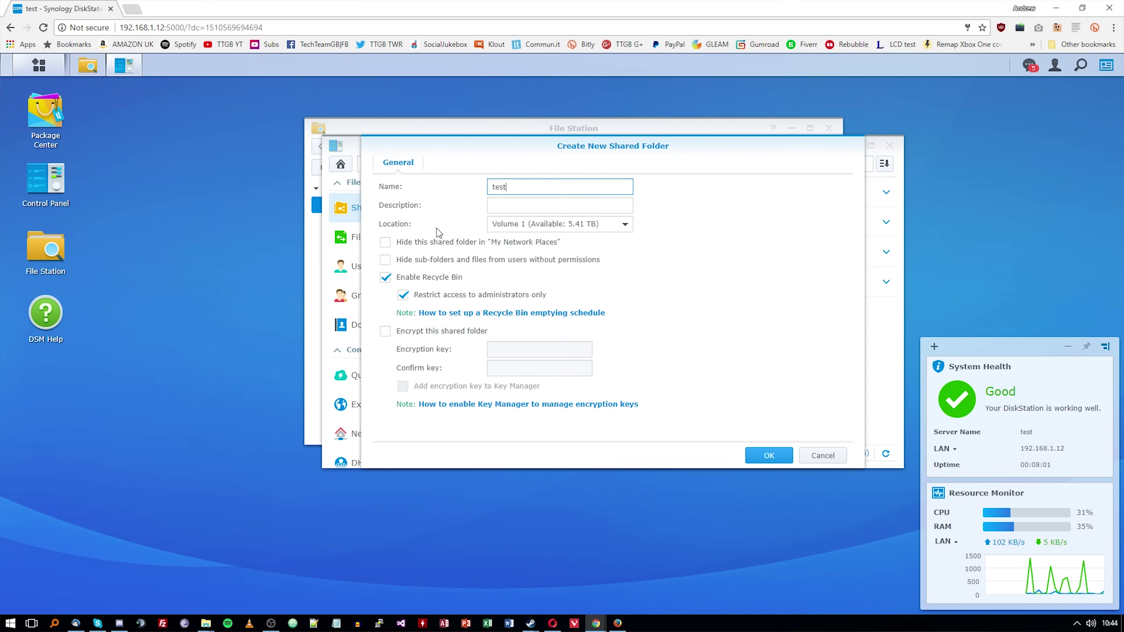
Create the test shared folder and grant guests Read/Write permission
{"action": "left_click", "coordinate": [768, 455]}
{"action": "left_click", "coordinate": [675, 241]}
{"action": "left_click", "coordinate": [768, 455]}
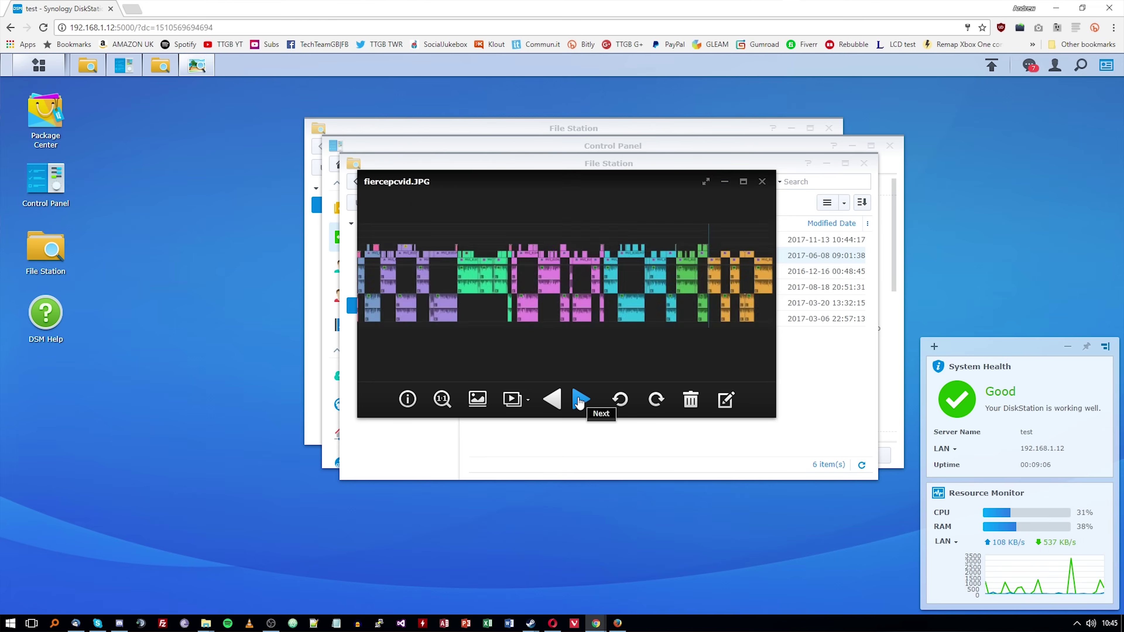
Close the image viewer and delete the selected sample images
{"action": "left_click", "coordinate": [581, 400]}
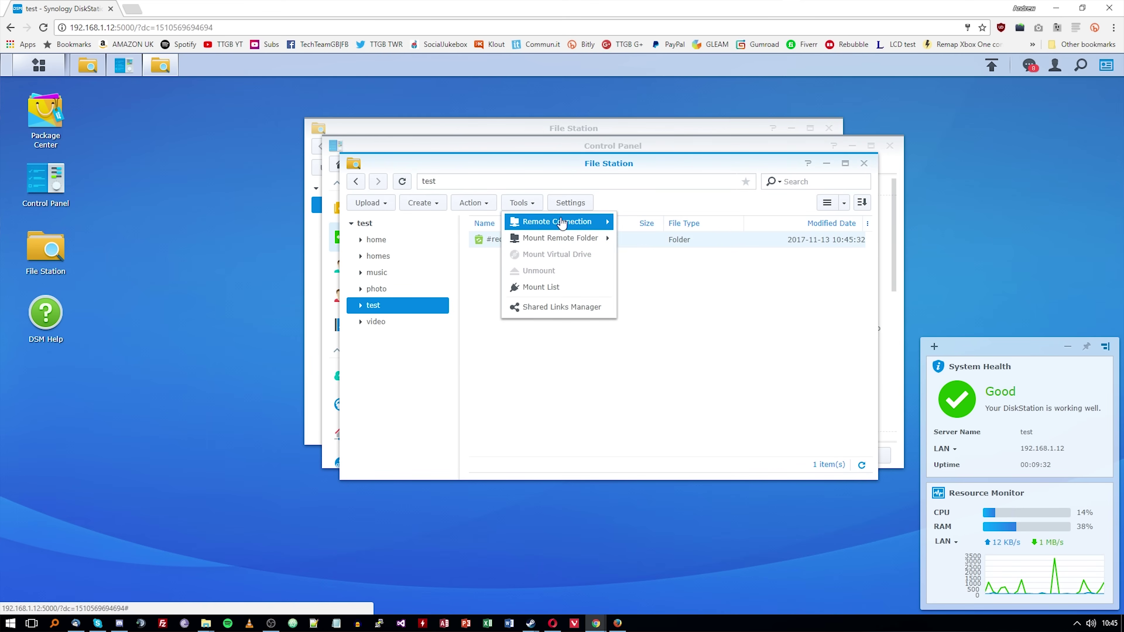
{"action": "left_click", "coordinate": [571, 202]}
{"action": "left_click", "coordinate": [612, 174]}
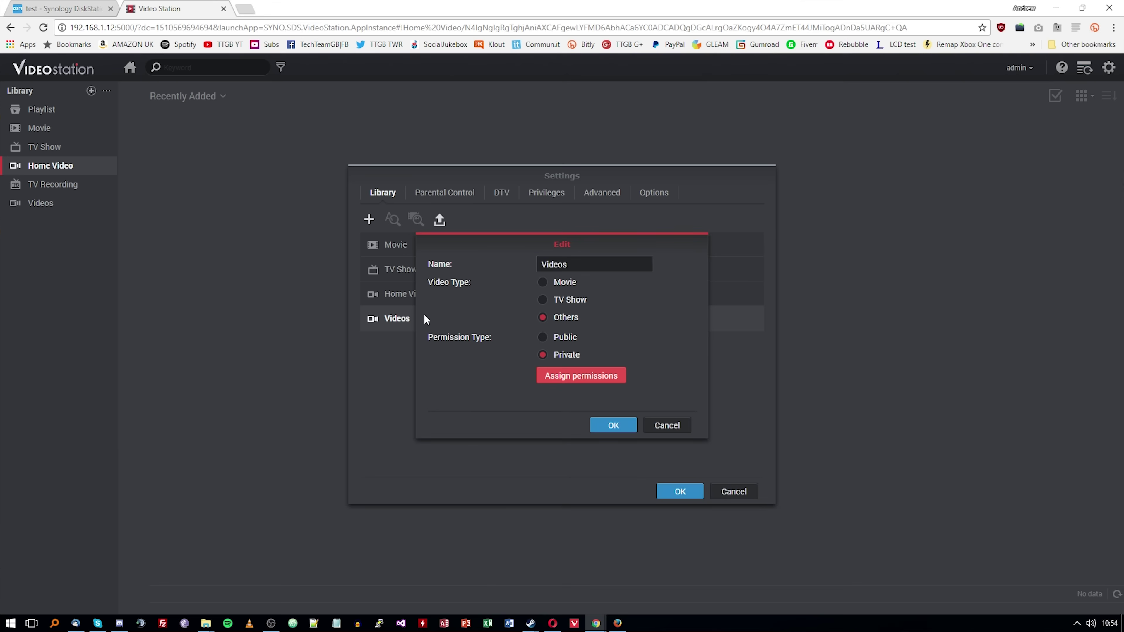
Save the library as Video, add the /video shared folder to it, and apply
{"action": "left_click", "coordinate": [614, 425]}
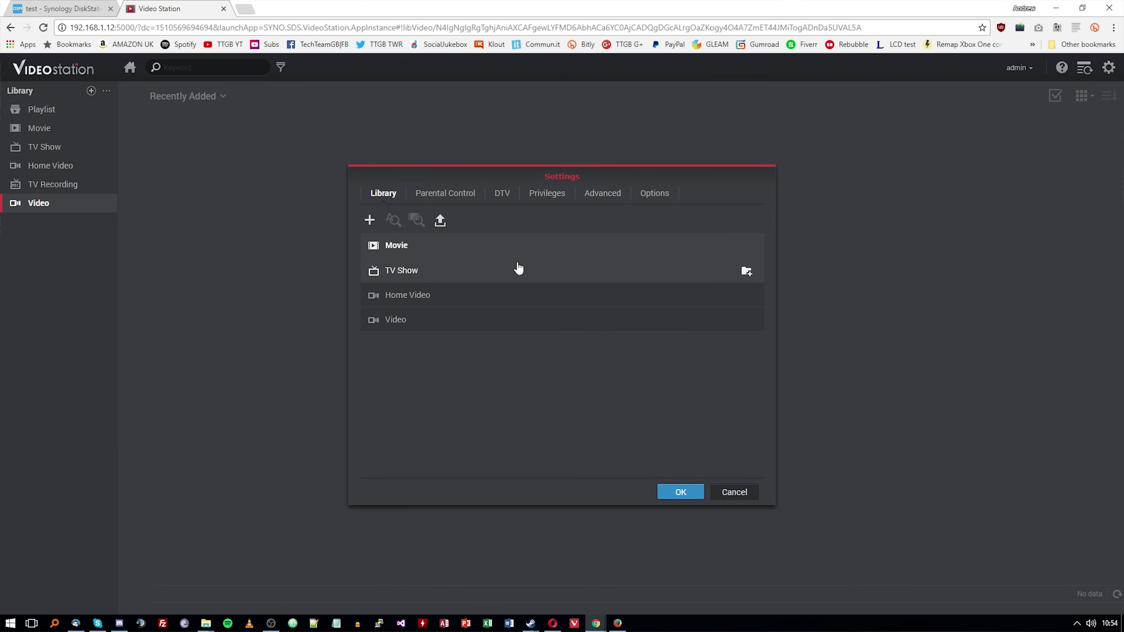
{"action": "left_click", "coordinate": [700, 320]}
{"action": "left_click", "coordinate": [637, 274]}
{"action": "left_click", "coordinate": [477, 279]}
{"action": "left_click", "coordinate": [602, 469]}
{"action": "left_click", "coordinate": [605, 444]}
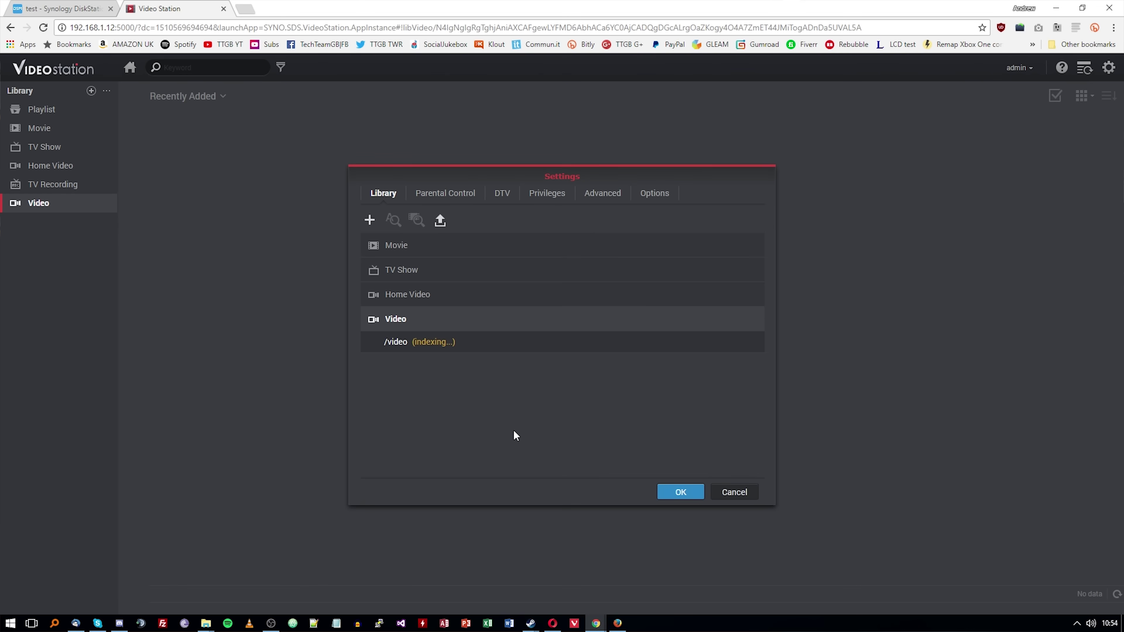
{"action": "left_click", "coordinate": [680, 492]}
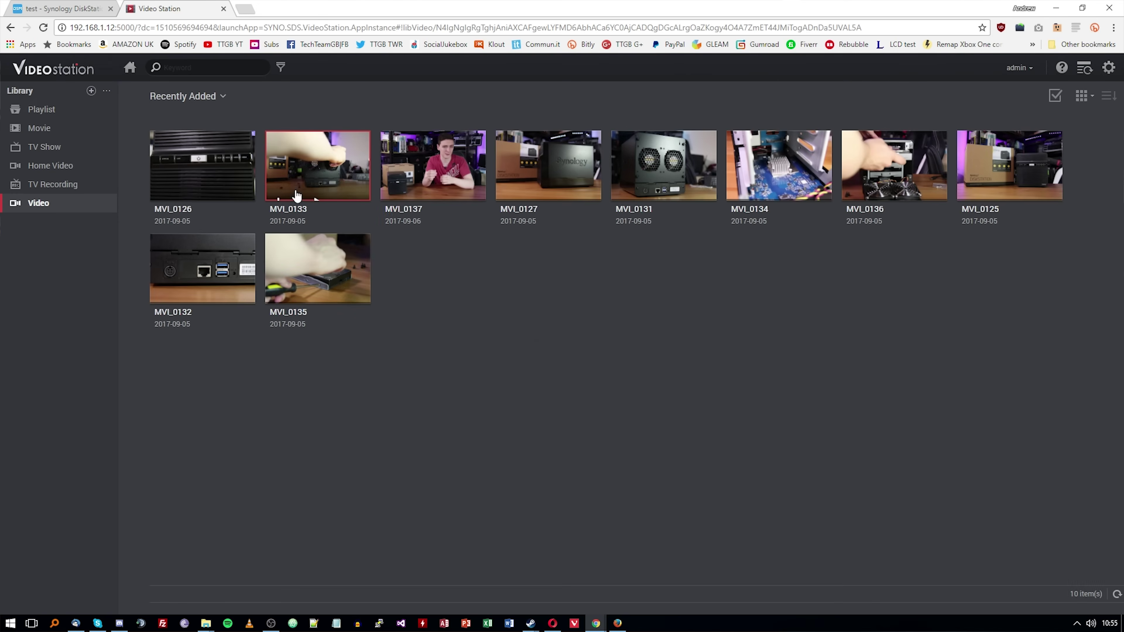
Start an offline transcode of MVI_0133 at Original quality
{"action": "right_click", "coordinate": [357, 193]}
{"action": "left_click", "coordinate": [398, 308]}
{"action": "left_click", "coordinate": [619, 226]}
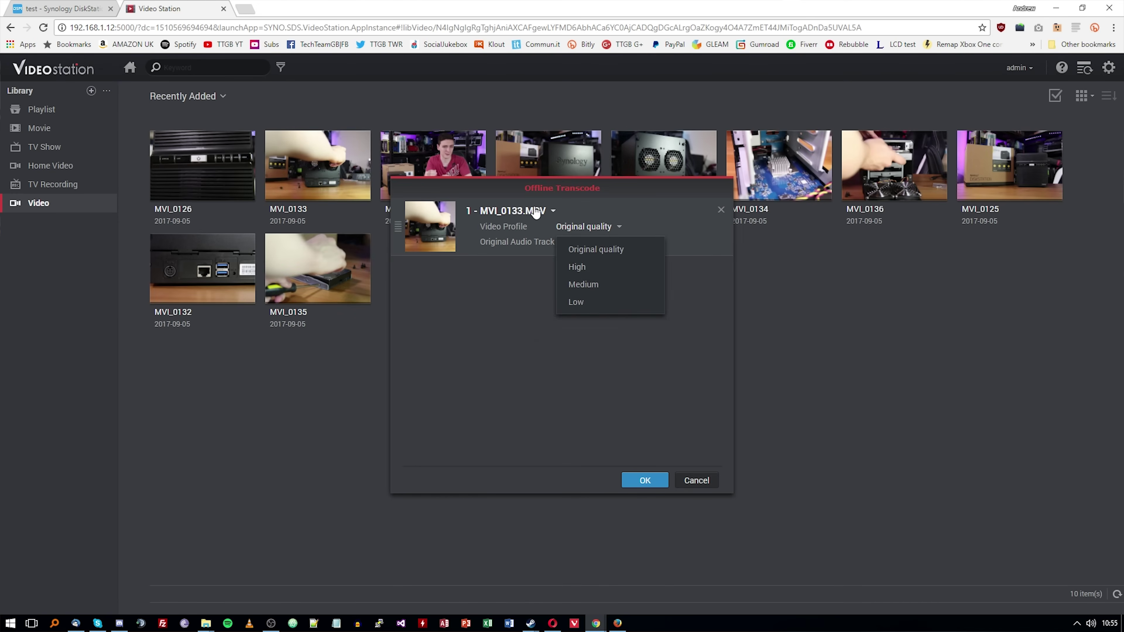
{"action": "left_click", "coordinate": [523, 297]}
{"action": "left_click", "coordinate": [644, 480]}
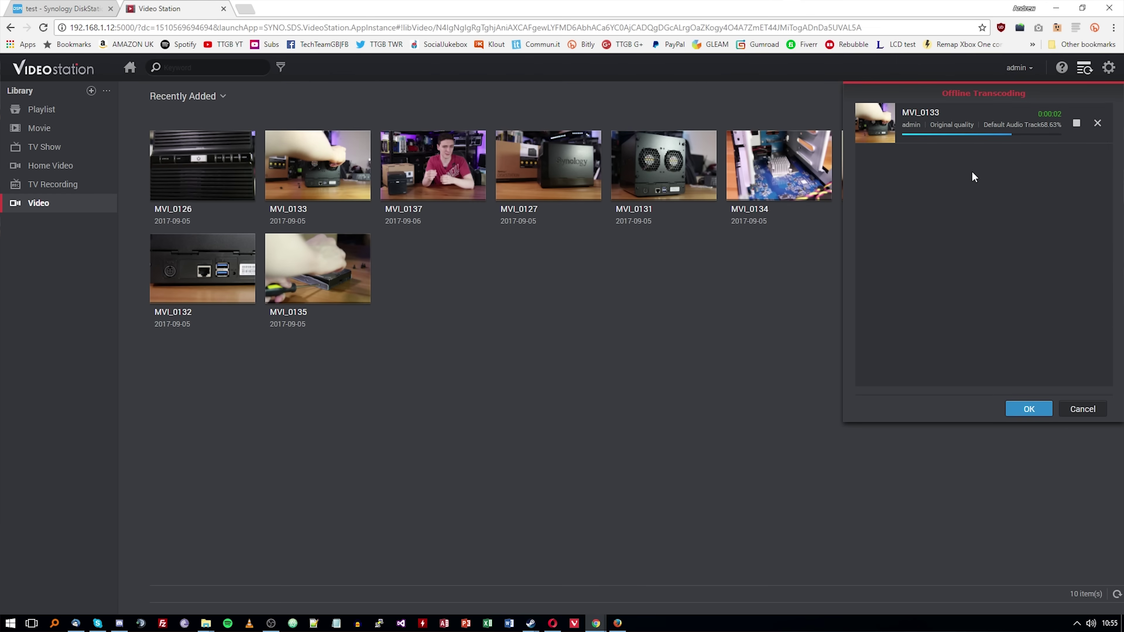
Close the transcoding list and refresh the video folder in File Station
{"action": "left_click", "coordinate": [1028, 409]}
{"action": "key", "text": "ctrl+Tab"}
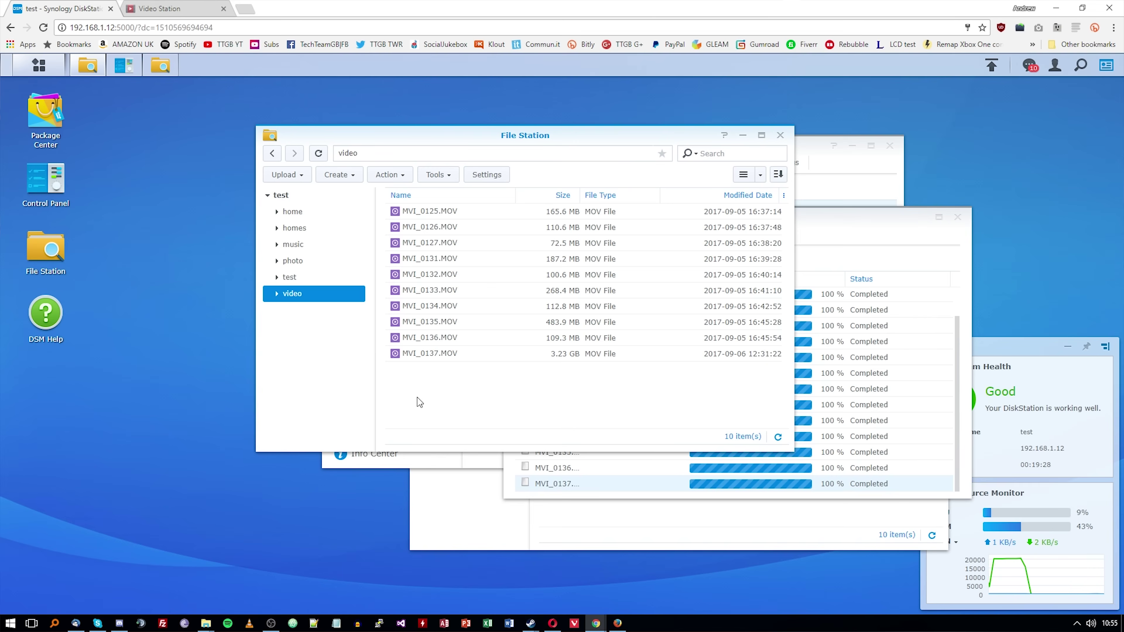
{"action": "left_click", "coordinate": [319, 153]}
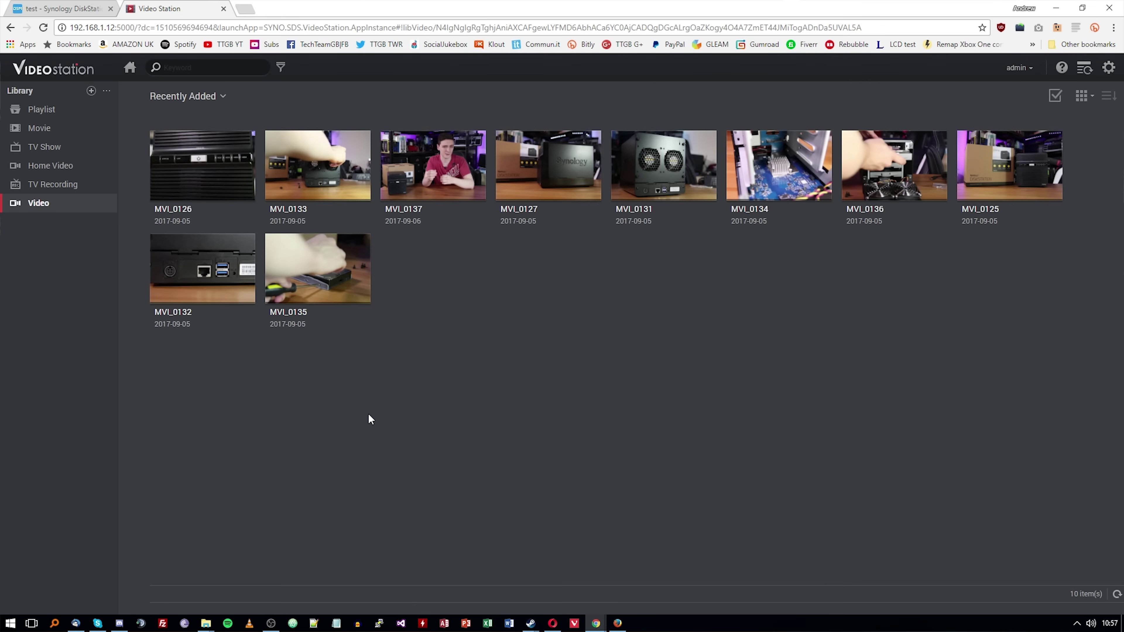
Reload the Video library and offline-transcode P1004310 at High quality, showing progress
{"action": "left_click", "coordinate": [33, 208]}
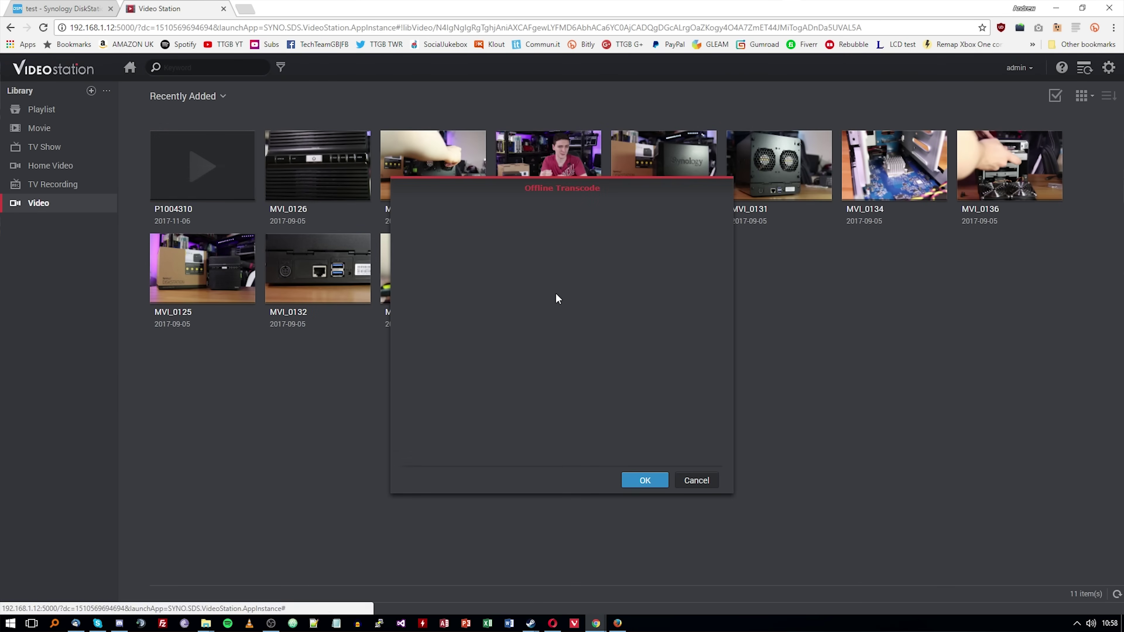
{"action": "left_click", "coordinate": [645, 481]}
{"action": "left_click", "coordinate": [1088, 69]}
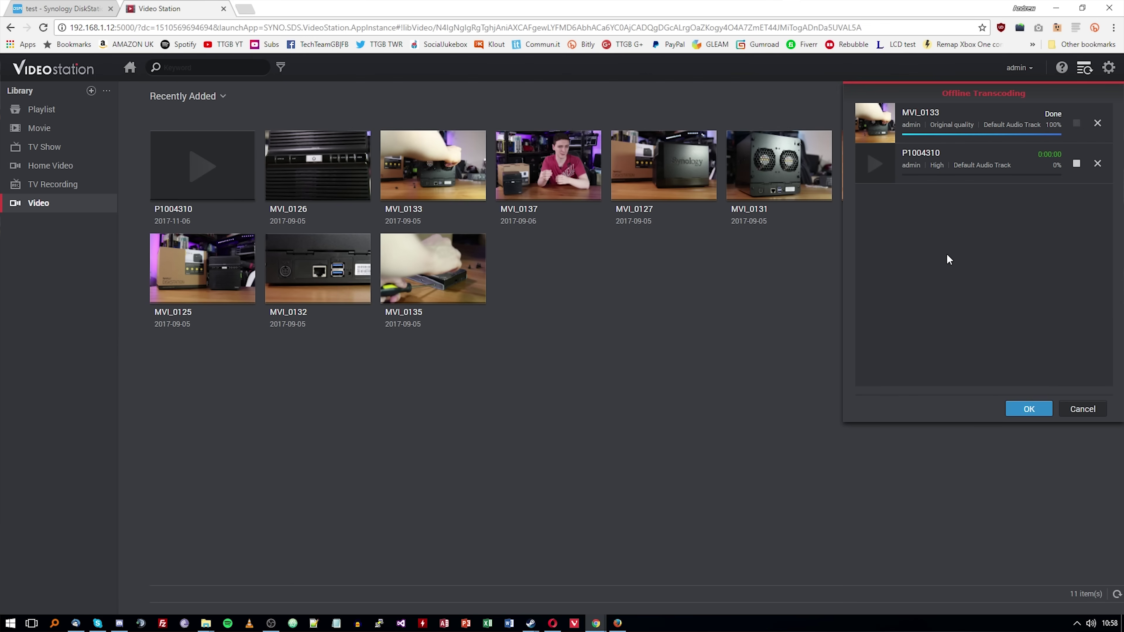
Switch between the DiskStation and Video Station tabs to check the MP4 copies
{"action": "key", "text": "ctrl+shift+Tab"}
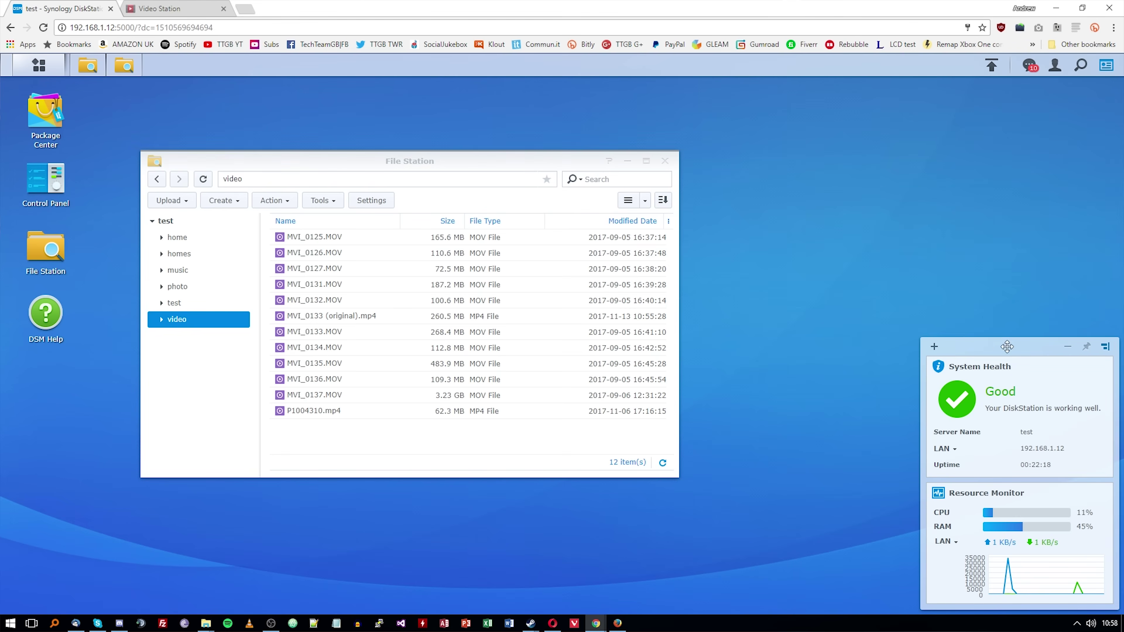
{"action": "left_click", "coordinate": [158, 8]}
{"action": "left_click", "coordinate": [84, 6]}
{"action": "left_click", "coordinate": [151, 7]}
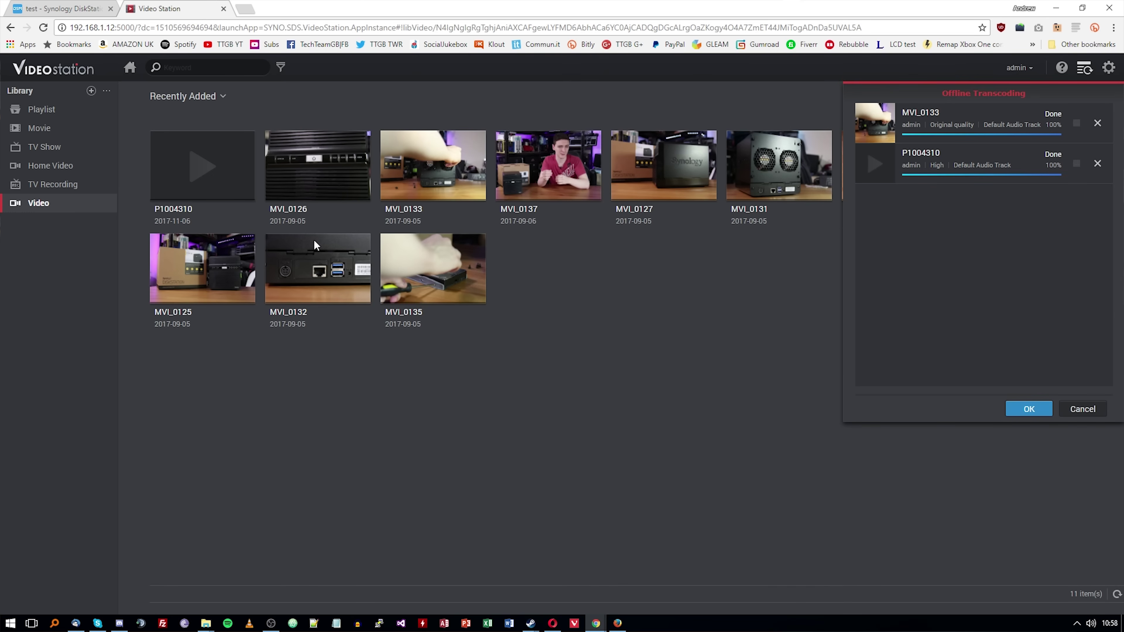